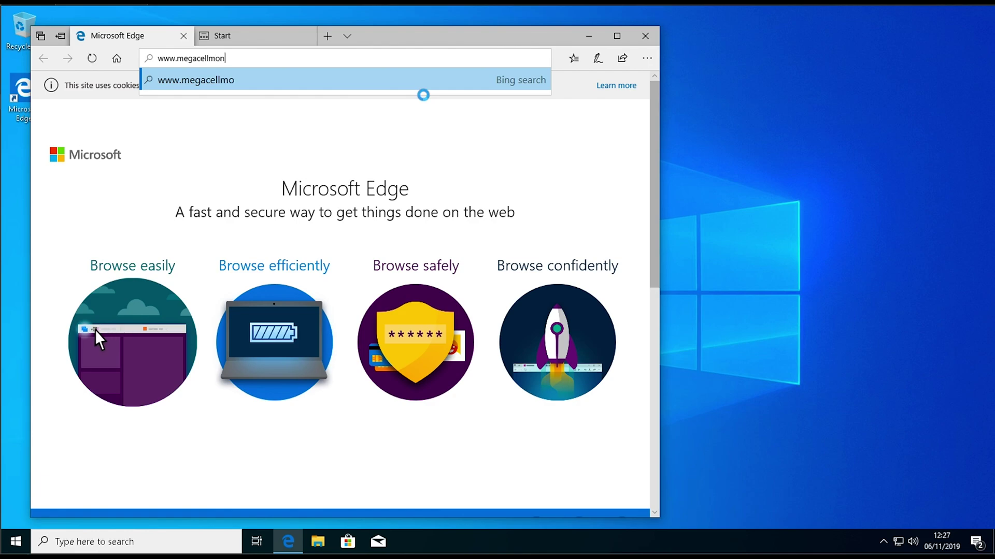
pyautogui.press('Return')
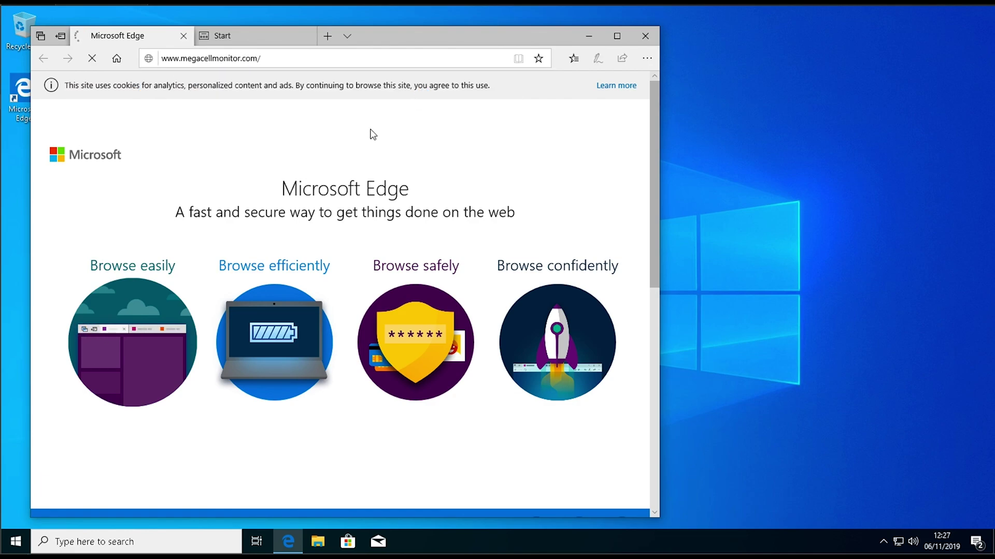
pyautogui.click(628, 38)
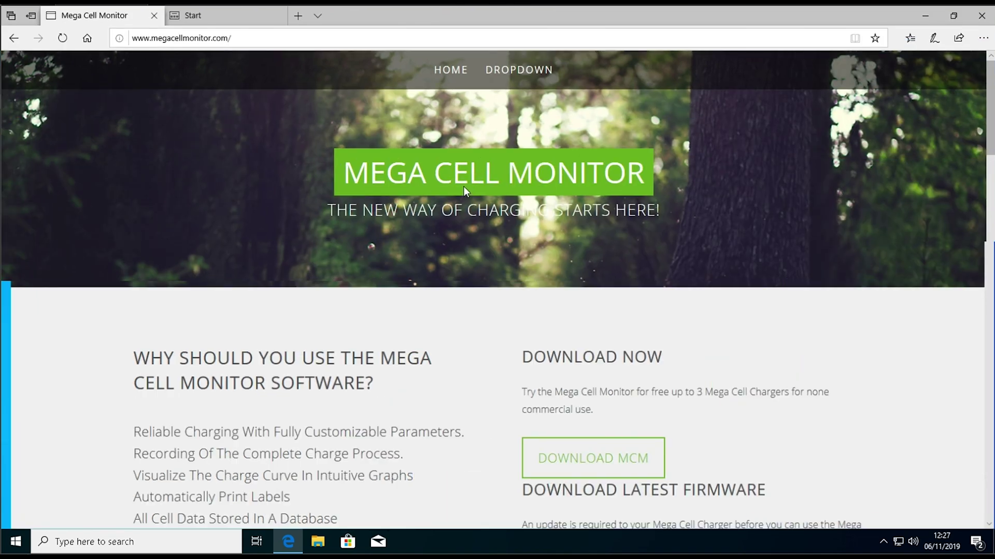
pyautogui.click(521, 70)
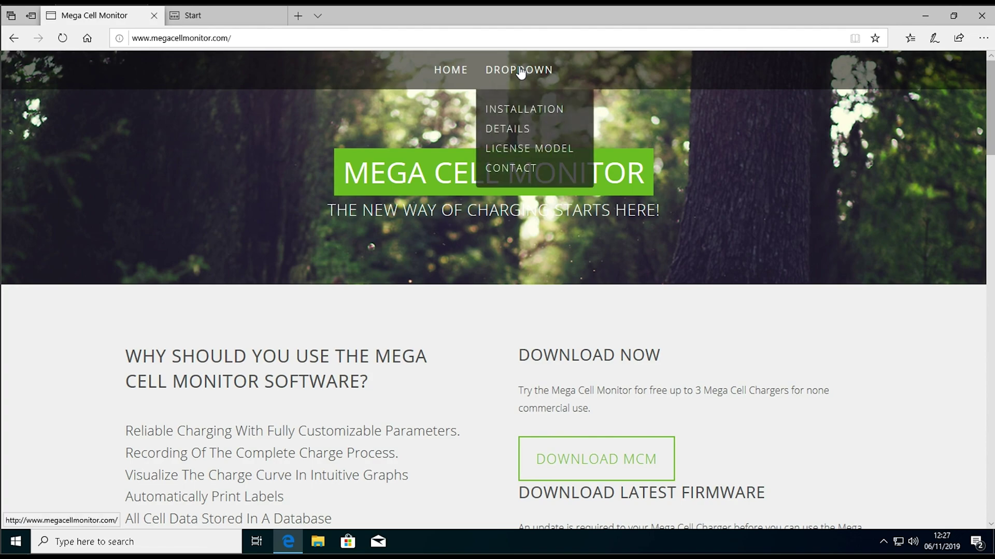
pyautogui.click(512, 111)
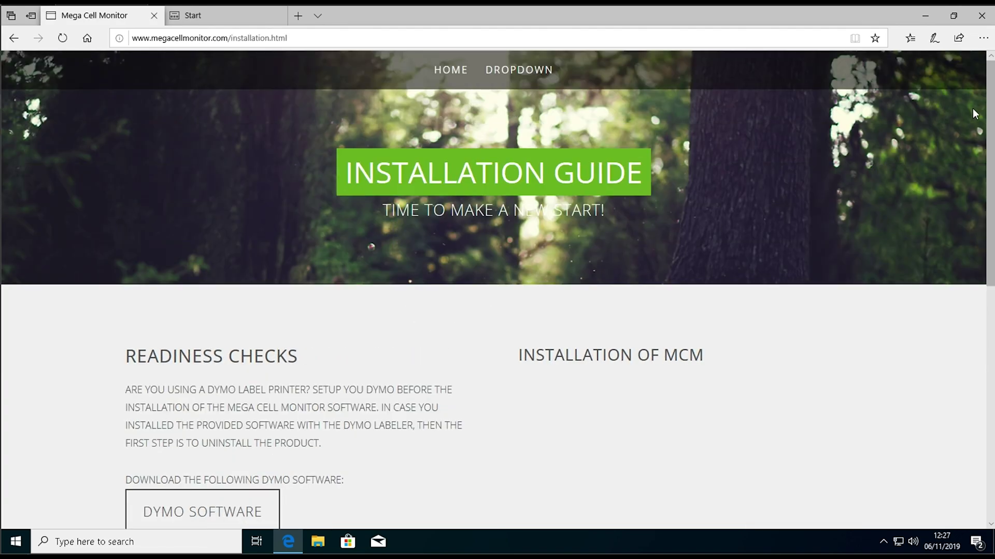
# Download the DYMO software from the Readiness Checks section, saving it as DLS8Setup.8.7.3 in the Downloads folder
pyautogui.moveTo(987, 87); pyautogui.dragTo(987, 156)
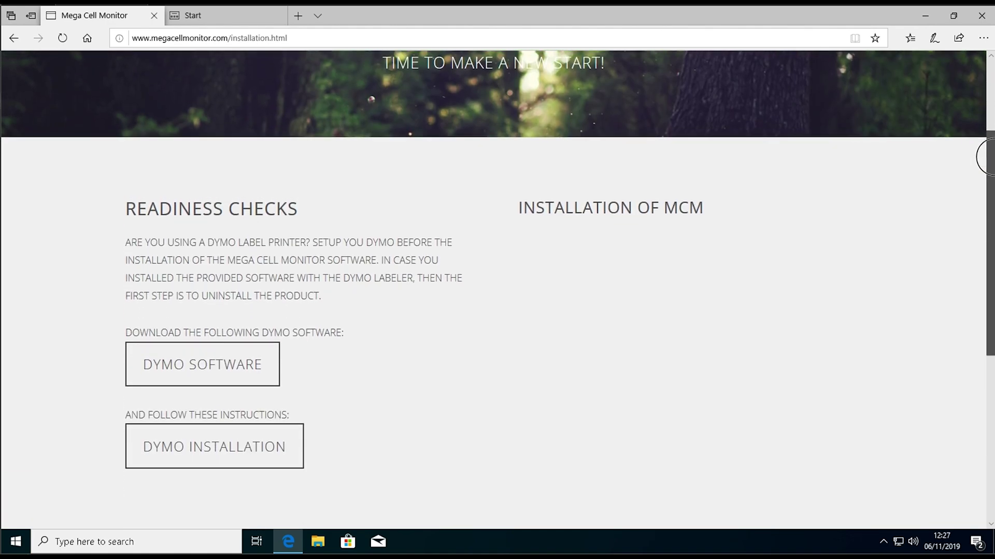
pyautogui.click(208, 365)
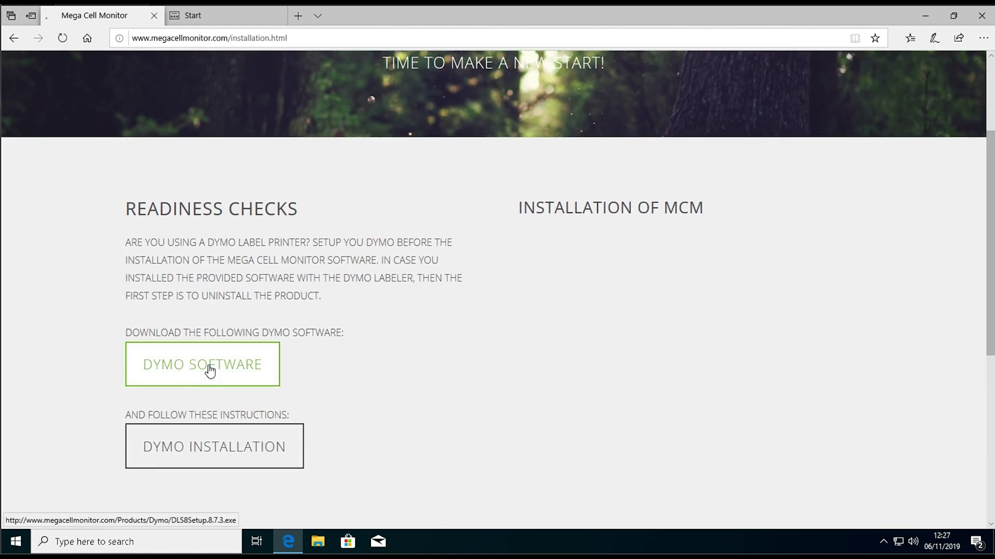
pyautogui.click(672, 513)
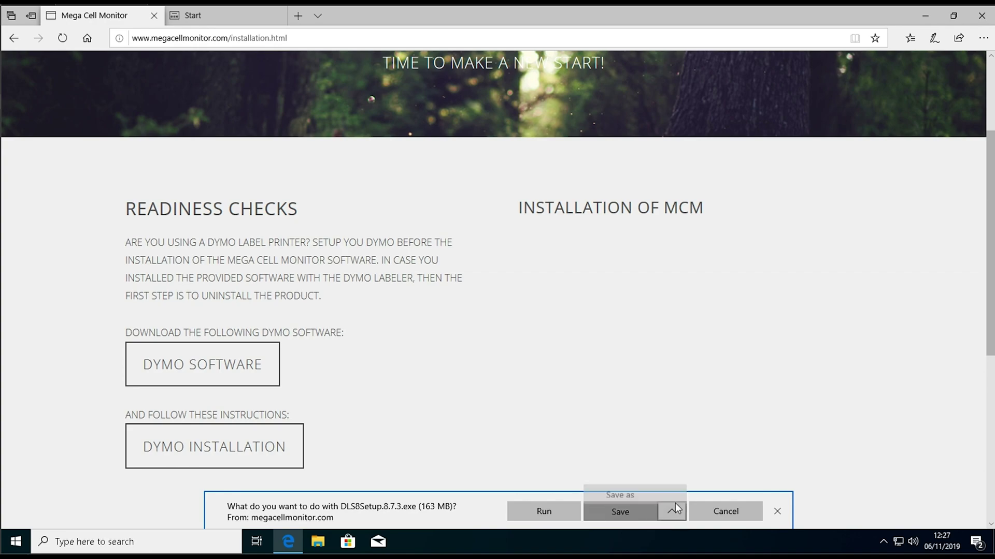
pyautogui.click(658, 493)
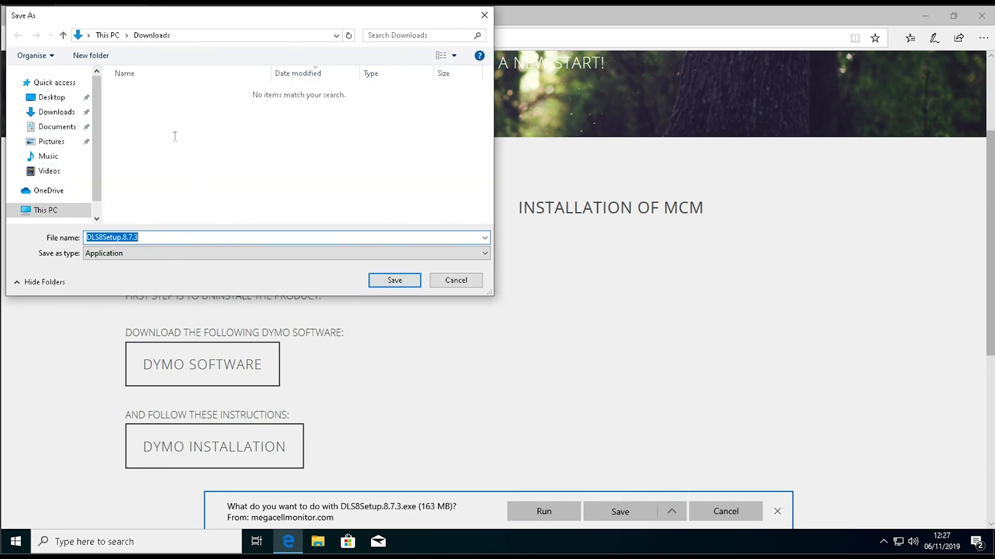
pyautogui.click(380, 282)
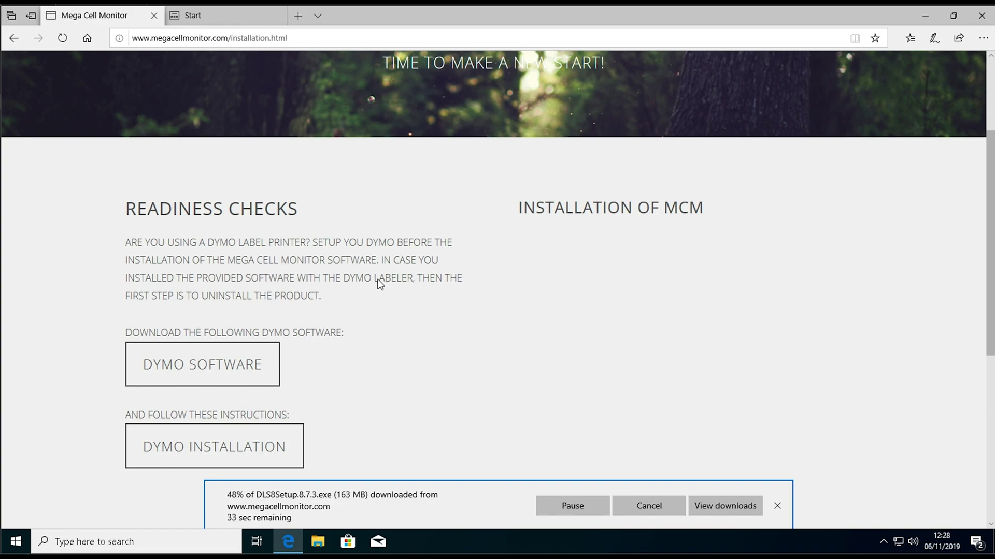
# Open the DYMO installation instructions, run the downloaded DLS8Setup.8.7.3.exe and allow it to make changes to the device
pyautogui.click(259, 447)
pyautogui.moveTo(983, 133); pyautogui.dragTo(982, 197)
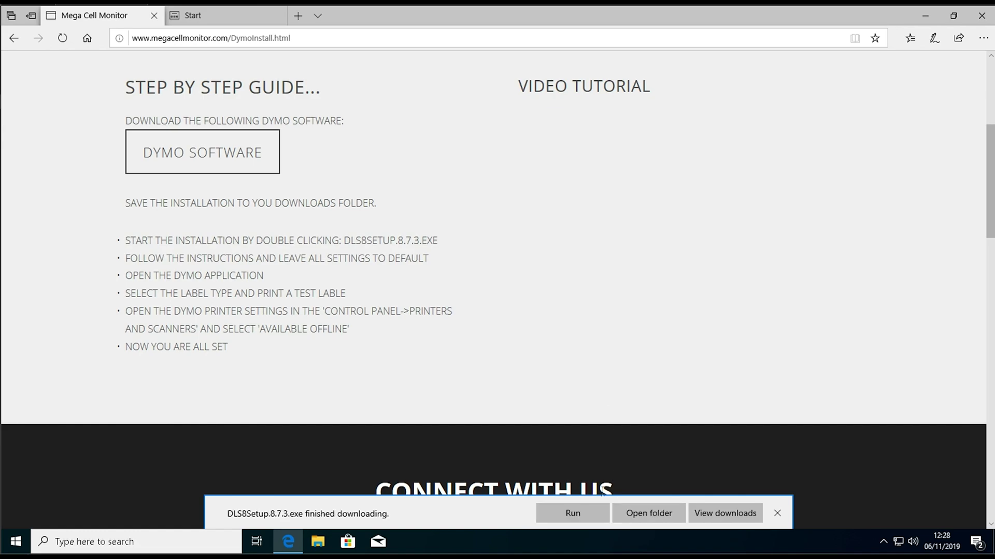
pyautogui.click(573, 515)
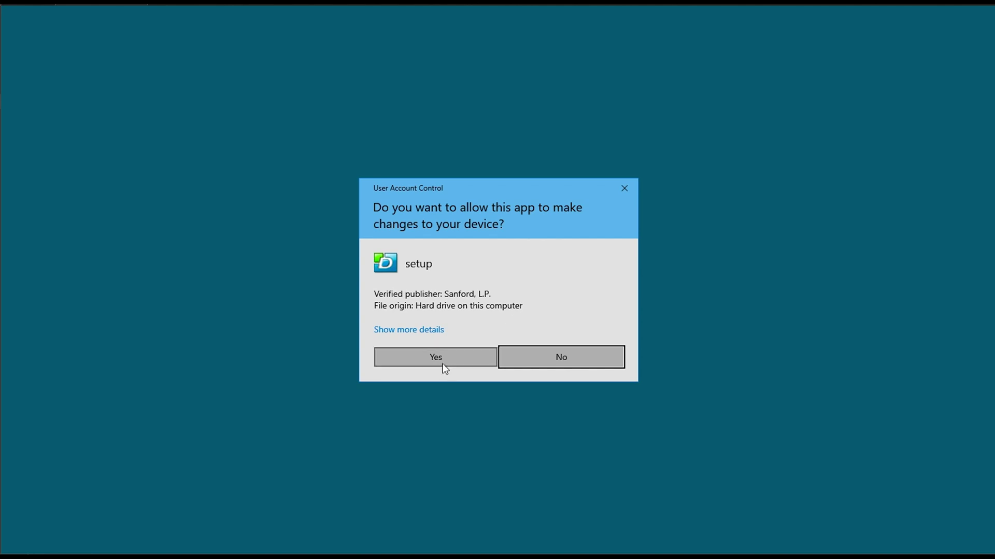
pyautogui.click(445, 361)
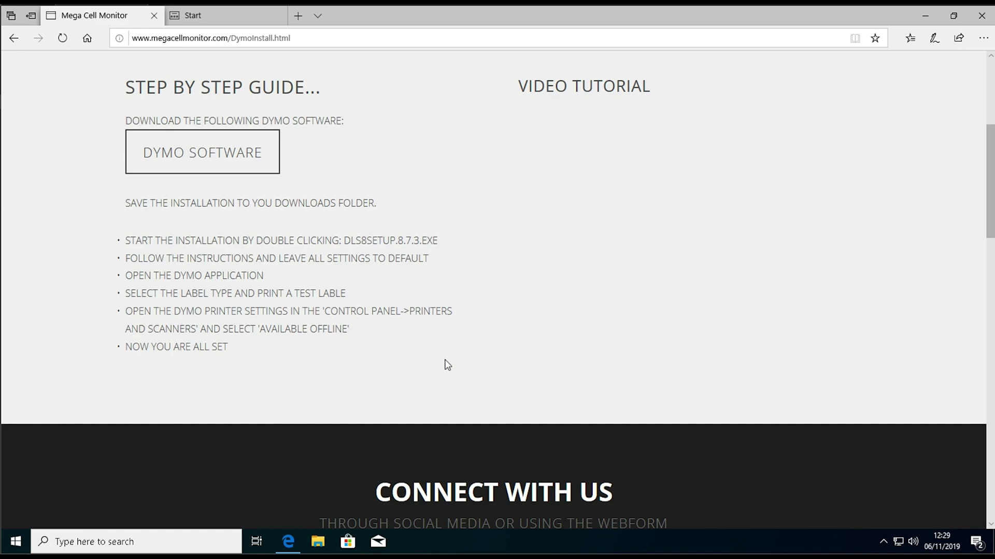
# Start the DYMO Label setup wizard and accept the terms in the license agreement
pyautogui.click(535, 300)
pyautogui.click(564, 368)
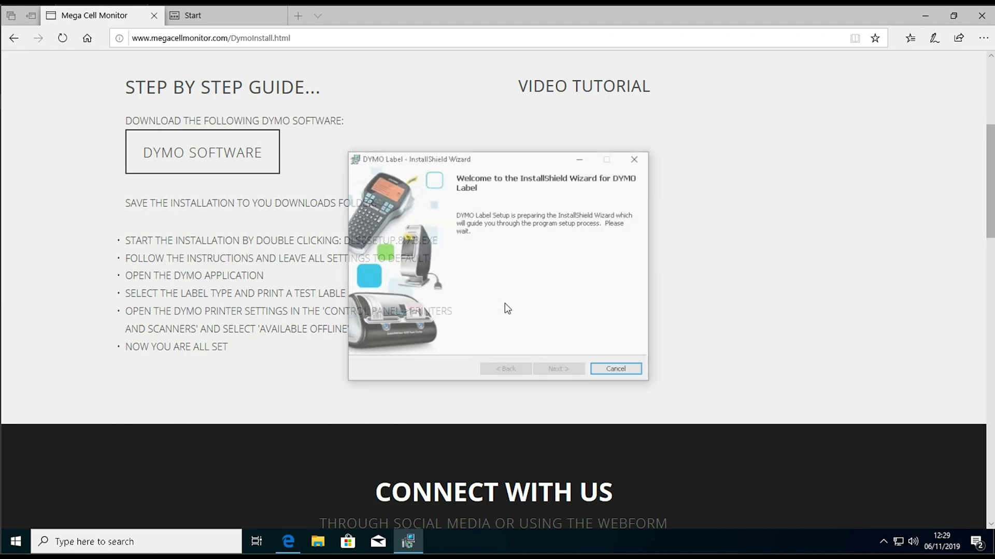
pyautogui.click(561, 372)
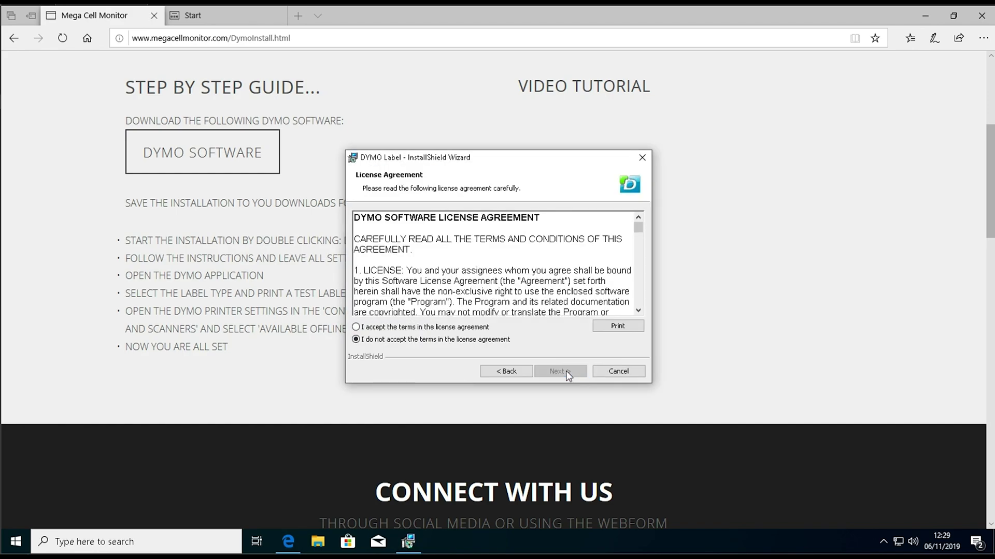
pyautogui.click(474, 328)
pyautogui.click(566, 378)
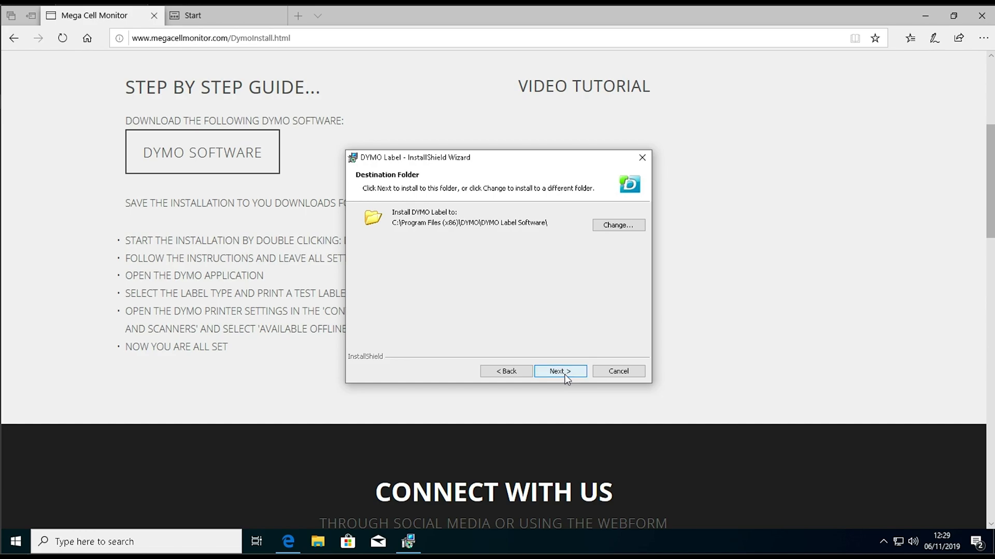
# Install DYMO Label with the default destination folder and setup options, and finish the wizard
pyautogui.click(567, 377)
pyautogui.click(566, 372)
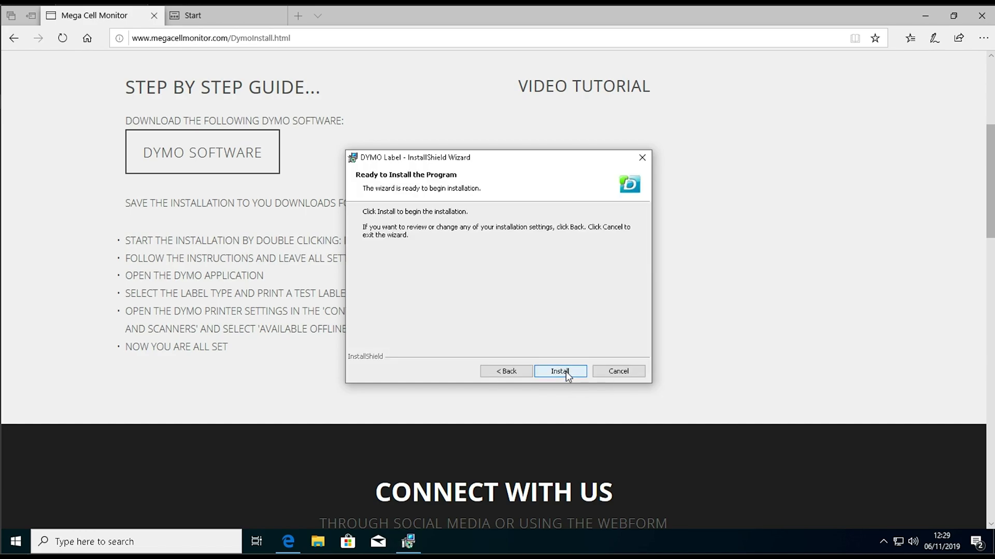
pyautogui.click(566, 373)
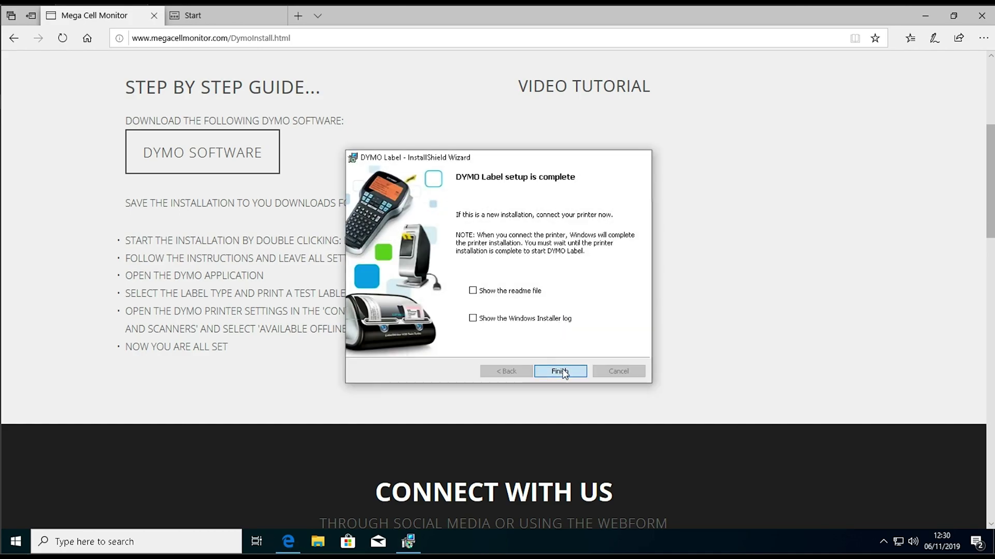
pyautogui.click(560, 372)
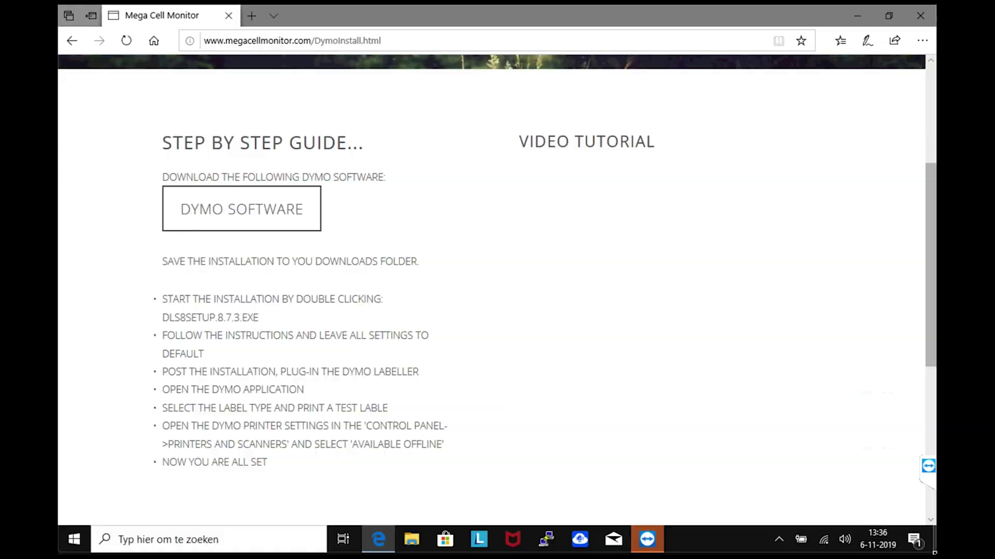
# Search for dymo, launch DYMO Label v.8, postpone the product registration and maximize the program window
pyautogui.click(73, 536)
pyautogui.write('dymo')
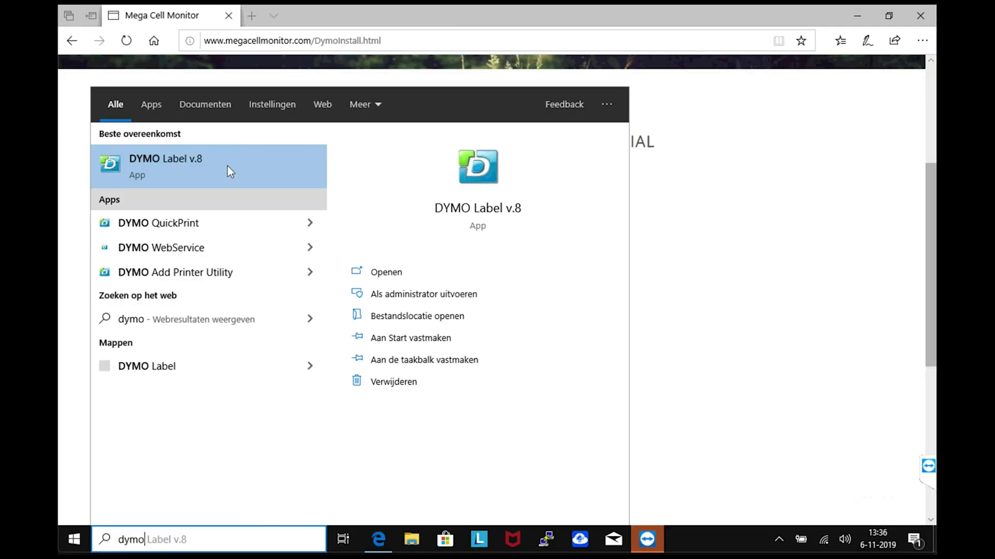
pyautogui.click(226, 167)
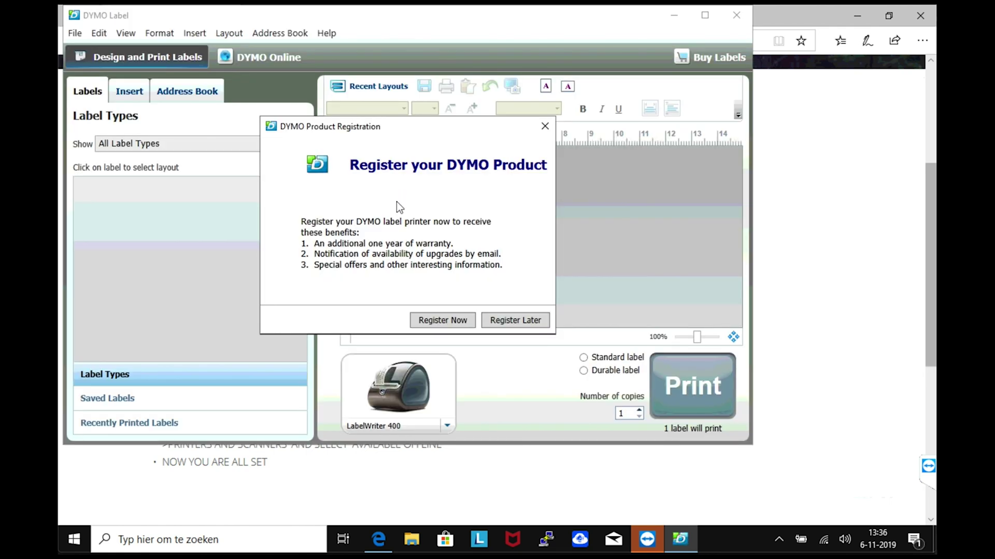
pyautogui.click(518, 322)
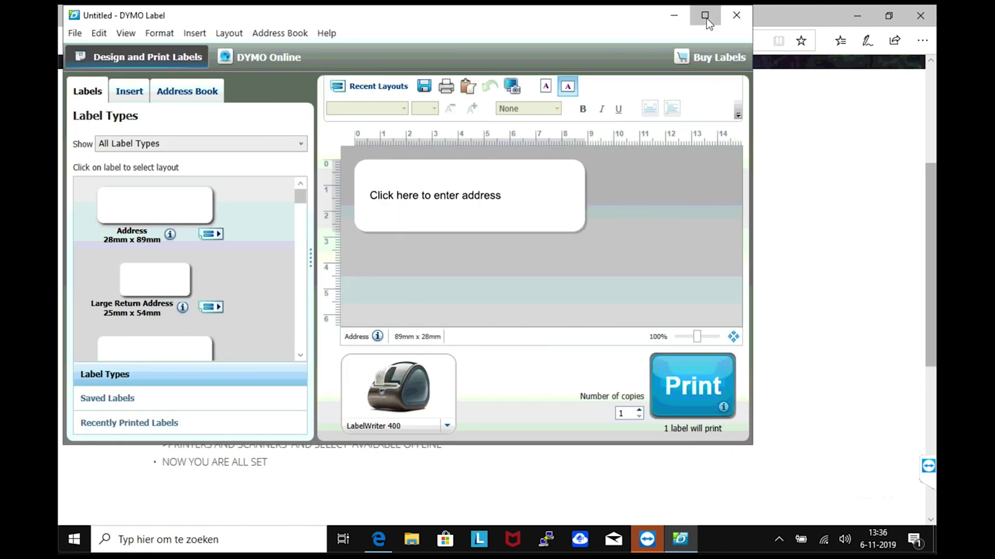
pyautogui.click(705, 16)
# Choose the Square 25mm x 25mm label type as the label layout
pyautogui.moveTo(296, 199); pyautogui.dragTo(313, 357)
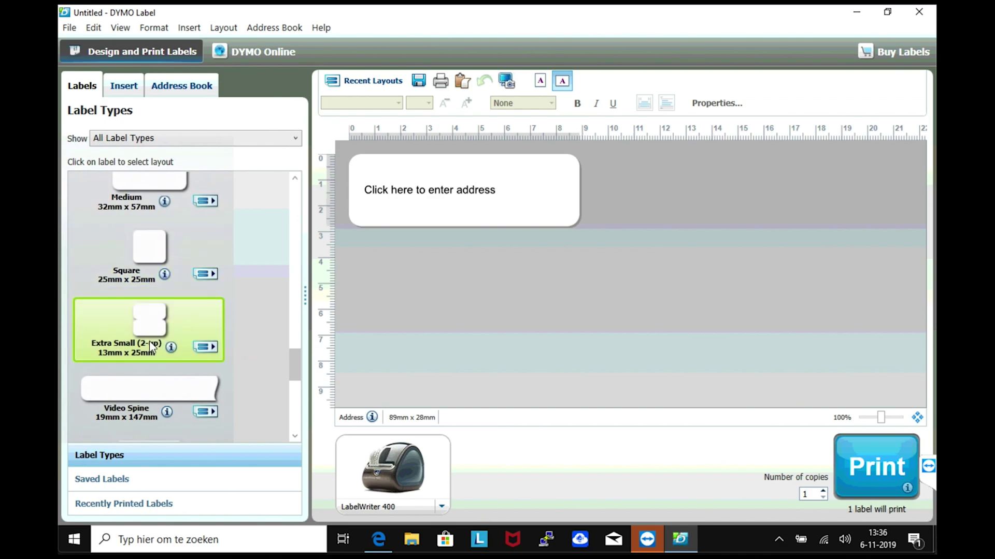
pyautogui.click(149, 241)
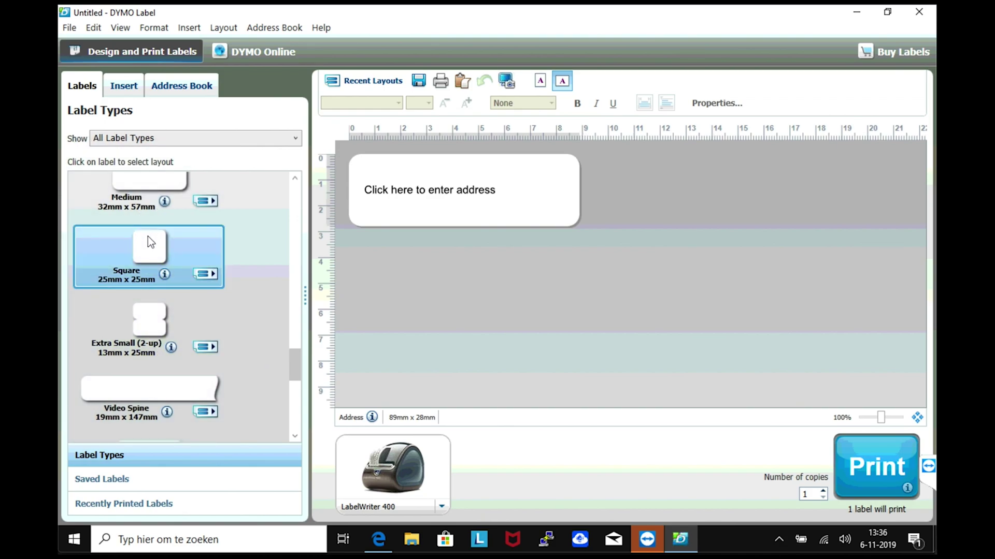
pyautogui.click(316, 291)
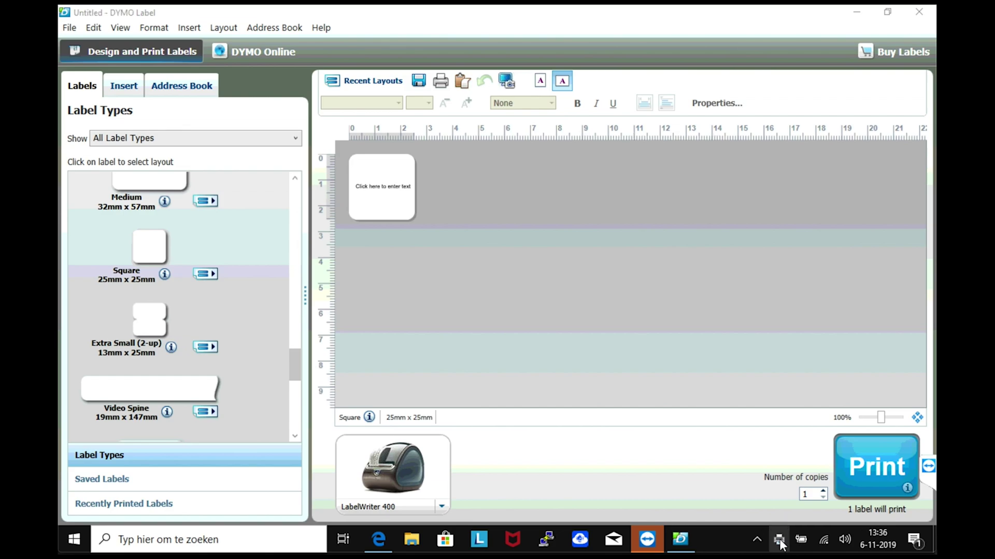
# Open the DYMO LabelWriter 400 print queue and examine its waiting documents
pyautogui.doubleClick(779, 542)
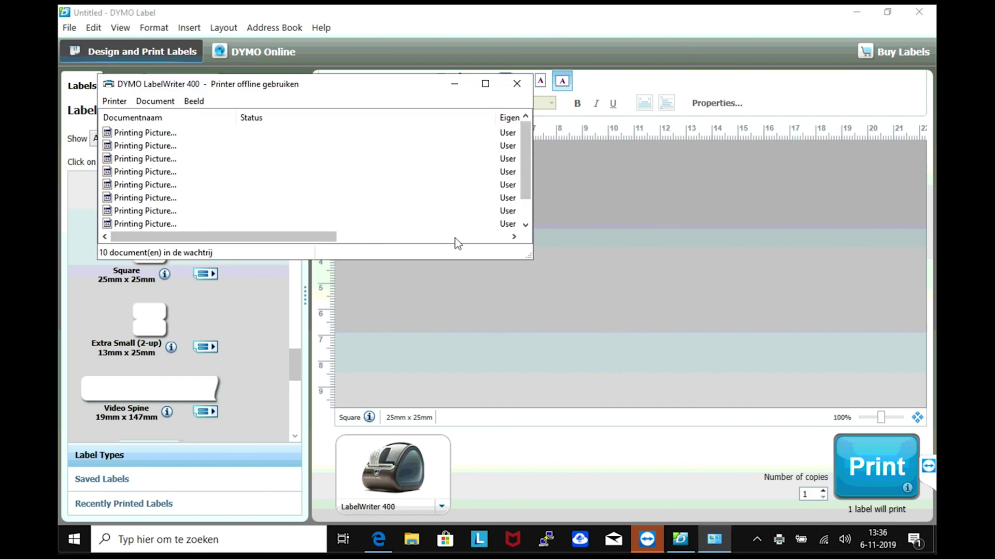
pyautogui.click(160, 133)
pyautogui.click(155, 145)
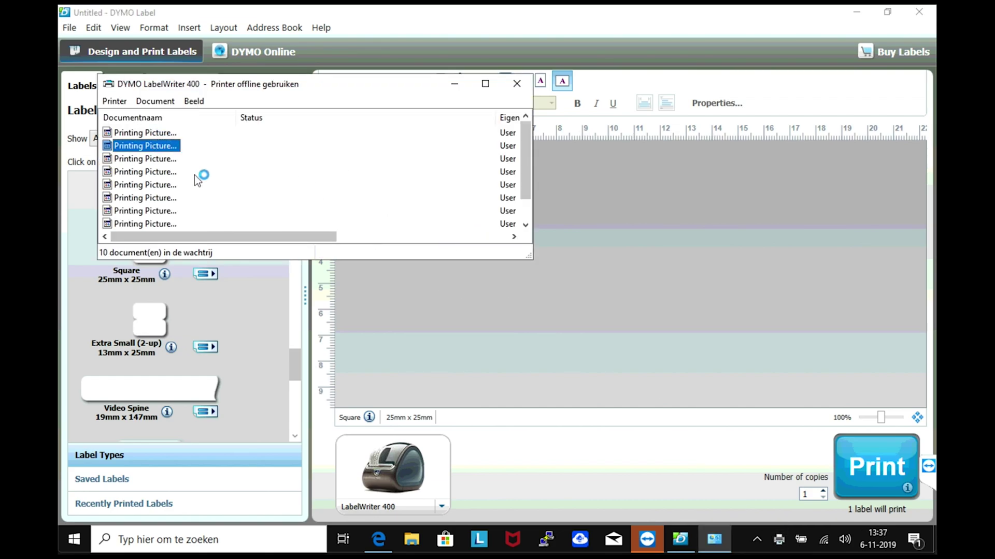
pyautogui.moveTo(525, 172); pyautogui.dragTo(526, 126)
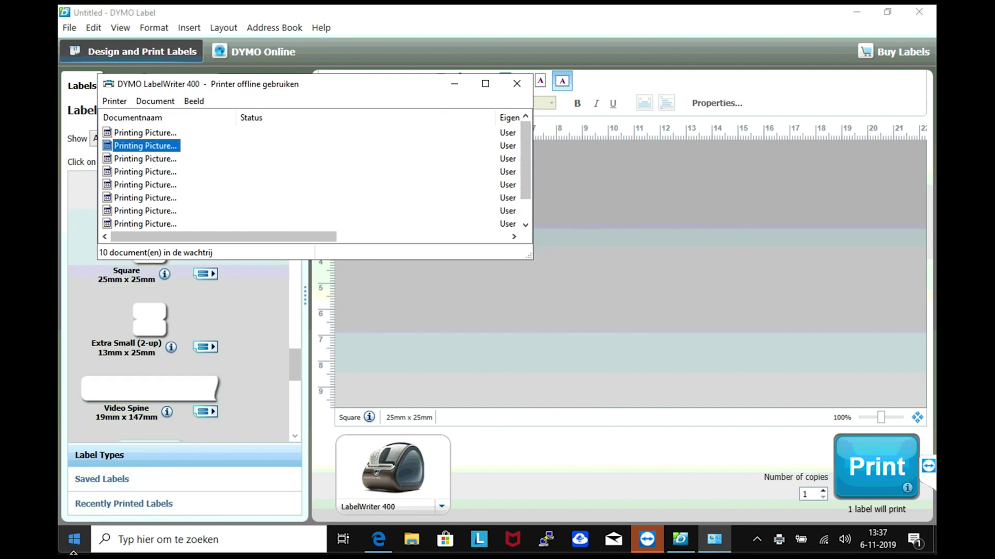
# Open the DYMO LabelWriter 400 queue through the Printers en scanners settings and check its "Printer offline gebruiken" option
pyautogui.click(75, 540)
pyautogui.write('printers')
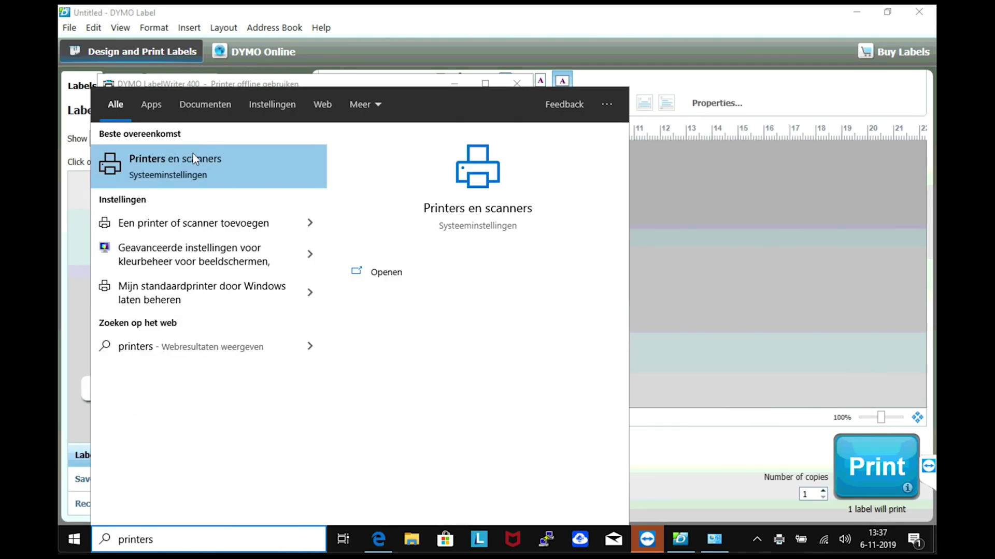
pyautogui.click(193, 172)
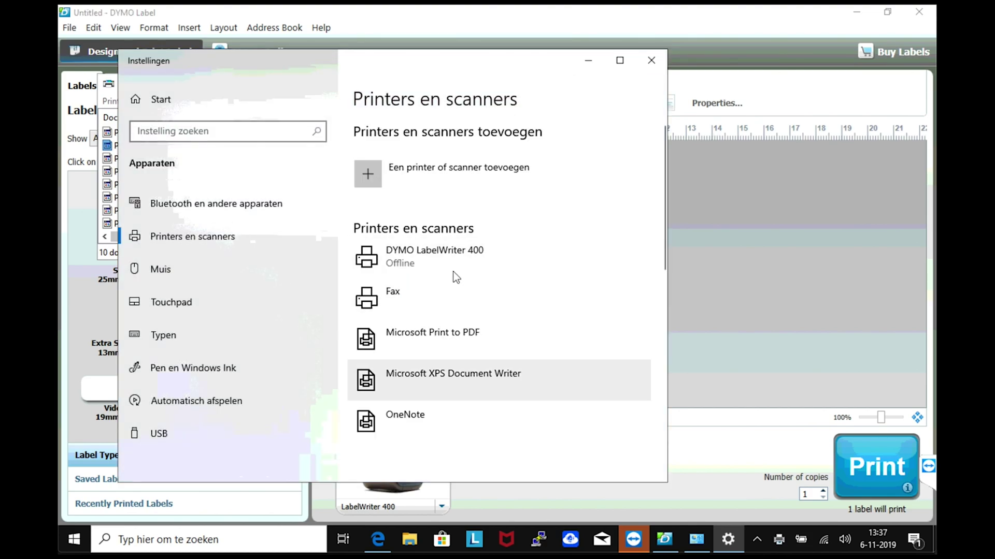
pyautogui.click(436, 261)
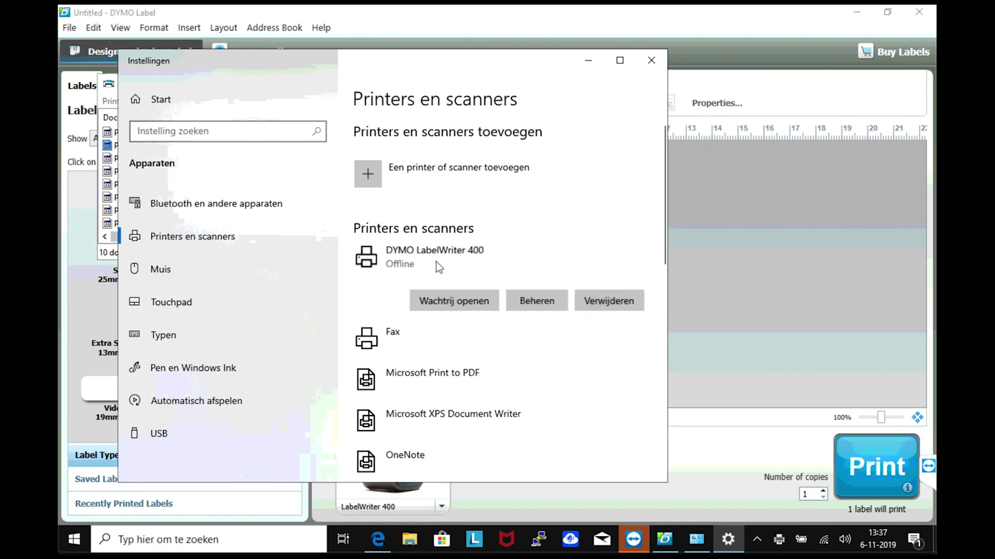
pyautogui.click(473, 304)
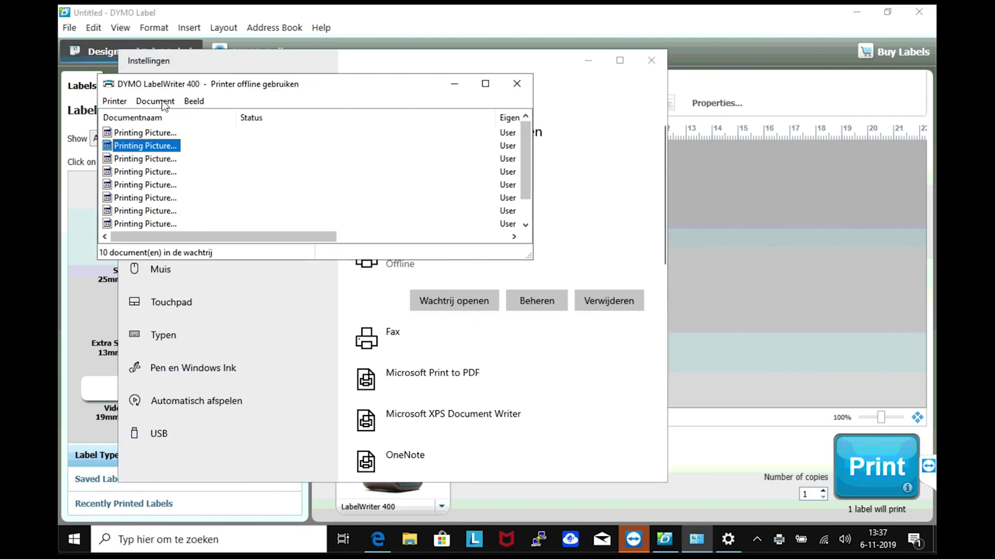
pyautogui.click(115, 101)
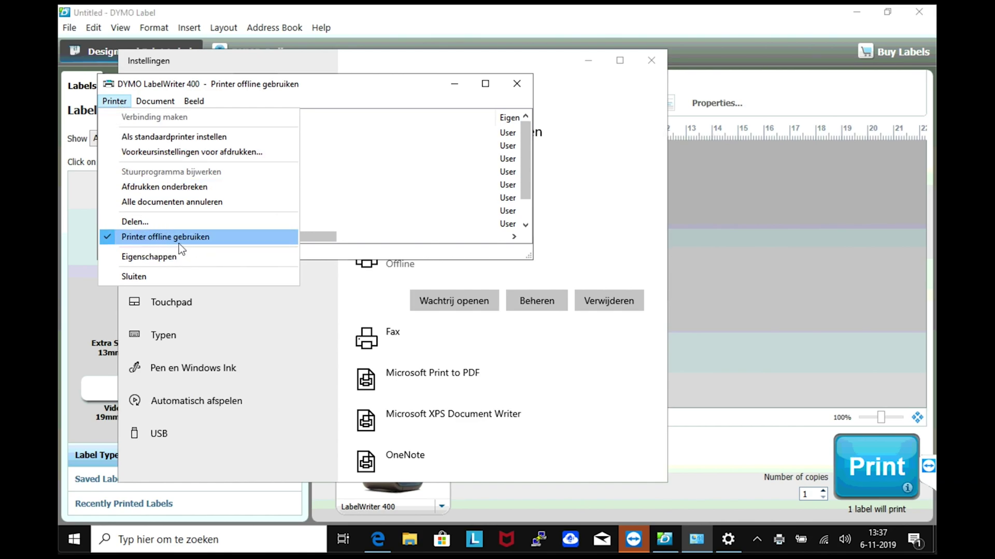
# Close the print queue, the printer settings window and DYMO Label
pyautogui.click(522, 85)
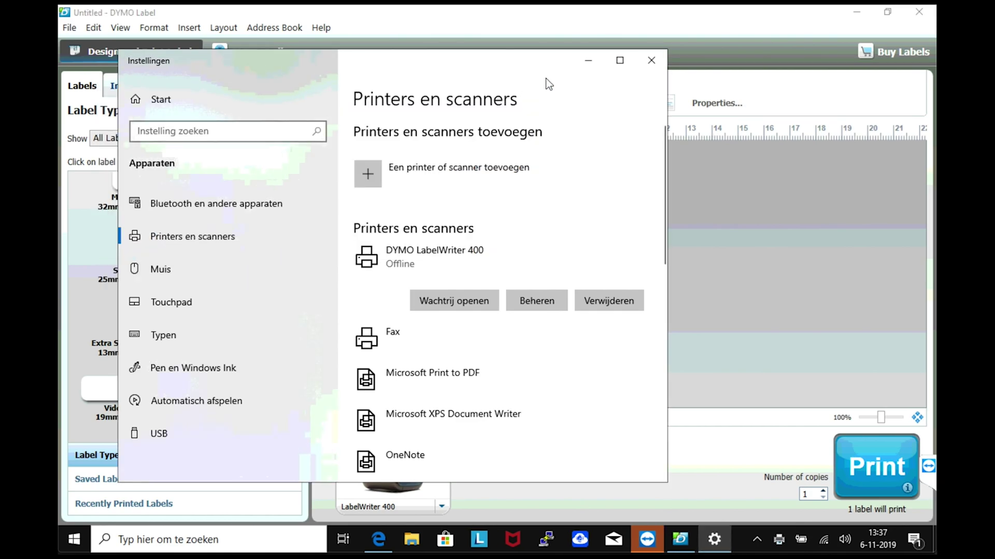
pyautogui.click(651, 62)
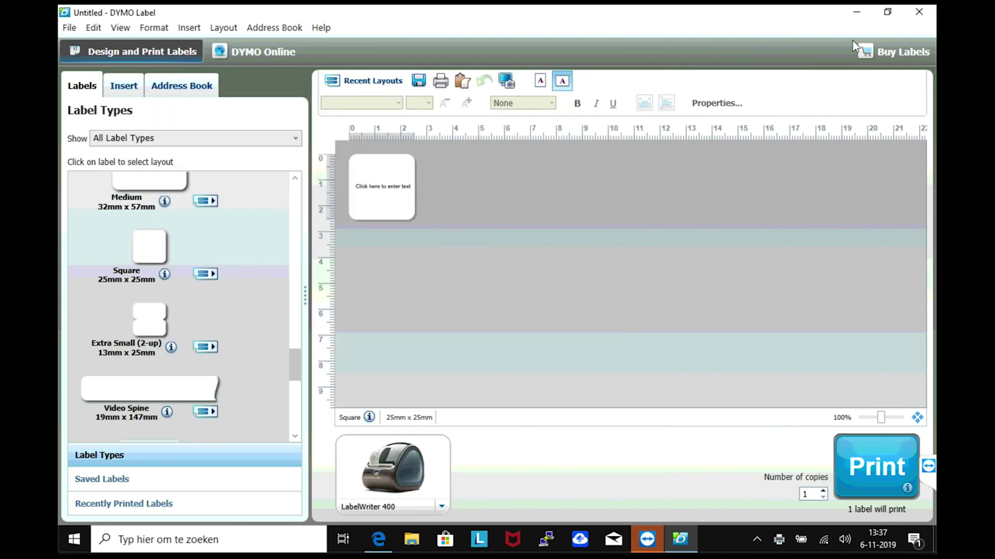
pyautogui.click(922, 17)
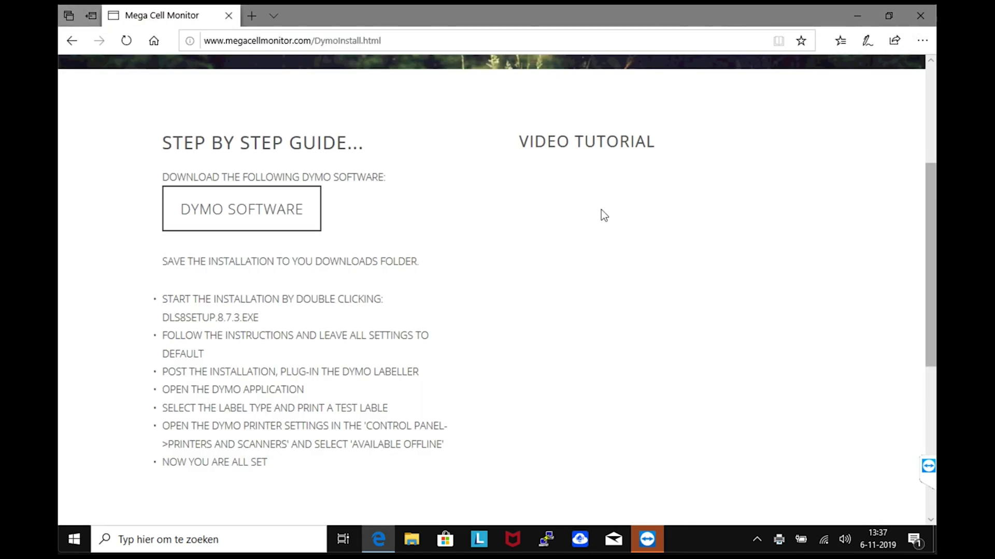